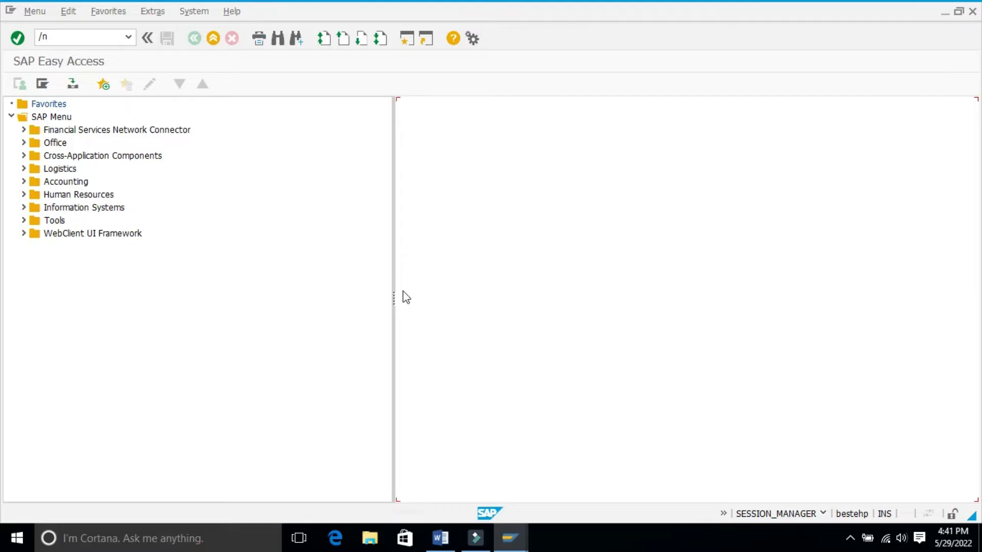
Start the customizing transaction /nSPRO from the command field.
{"action": "left_click", "coordinate": [79, 36]}
{"action": "type", "text": "/"}
{"action": "key", "text": "Return"}
In the SAP Reference IMG, expand Financial Accounting (New) > AR and AP > Vendor Accounts > Master Data > Preparations.
{"action": "left_click", "coordinate": [77, 84]}
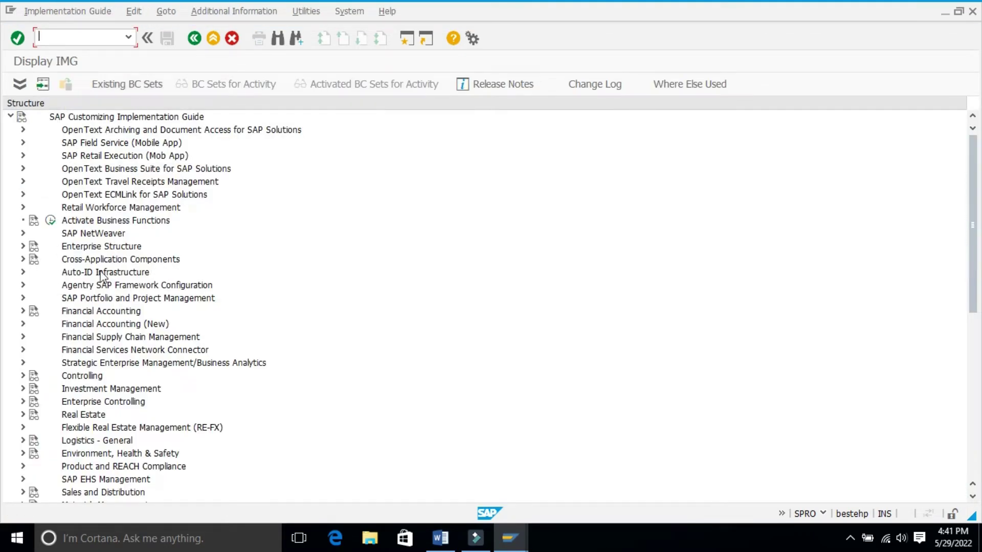
{"action": "left_click", "coordinate": [27, 327]}
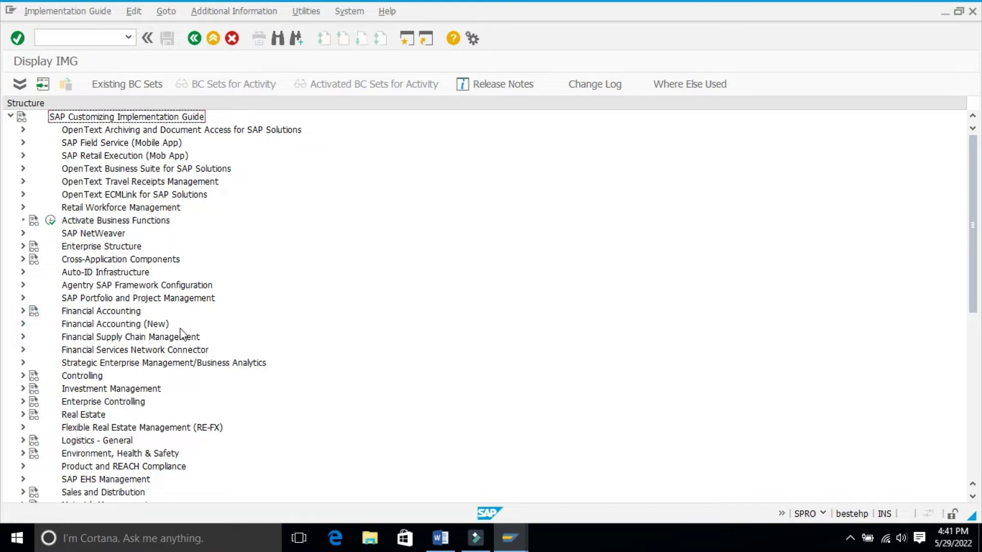
{"action": "left_click", "coordinate": [22, 324]}
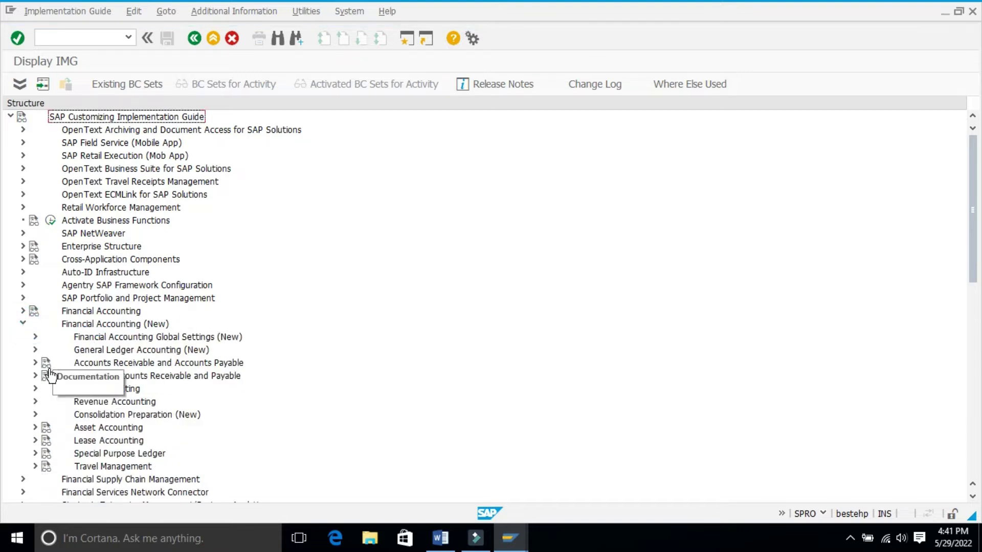
{"action": "left_click", "coordinate": [34, 362]}
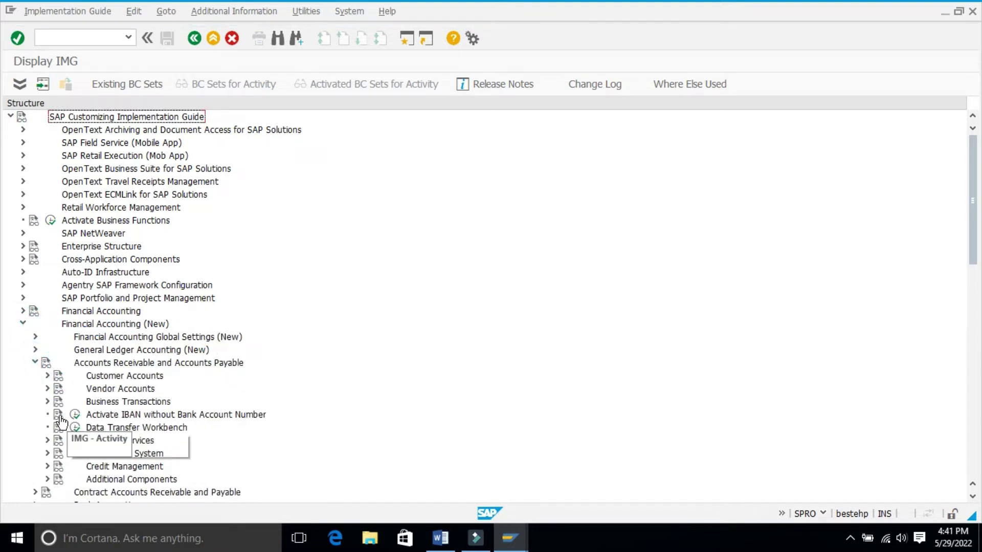
{"action": "left_click", "coordinate": [48, 388]}
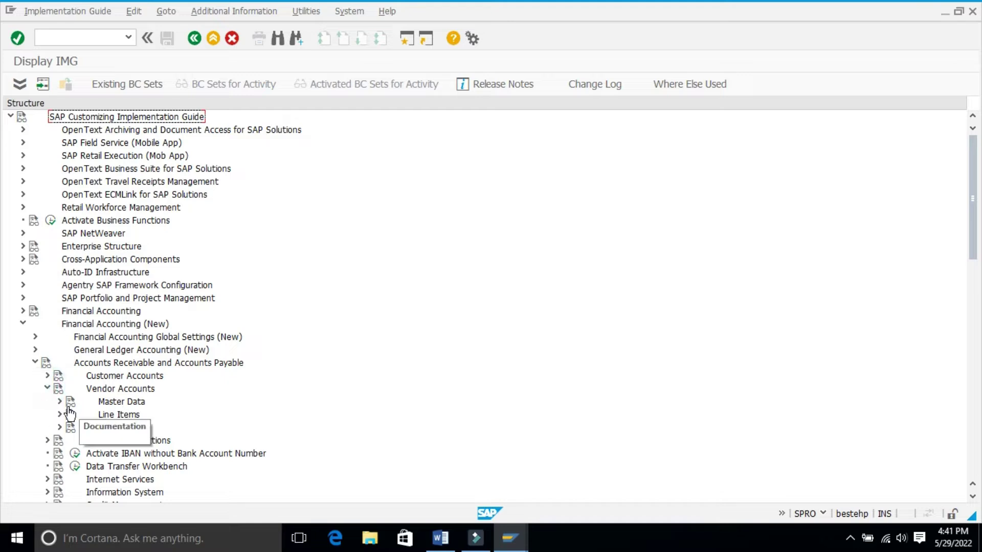
{"action": "left_click", "coordinate": [59, 401]}
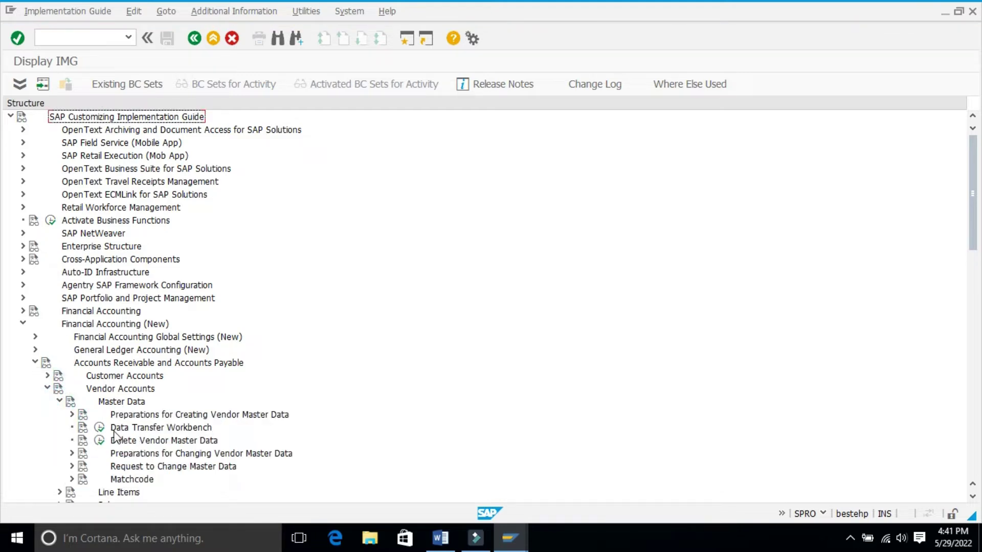
{"action": "left_click", "coordinate": [71, 414]}
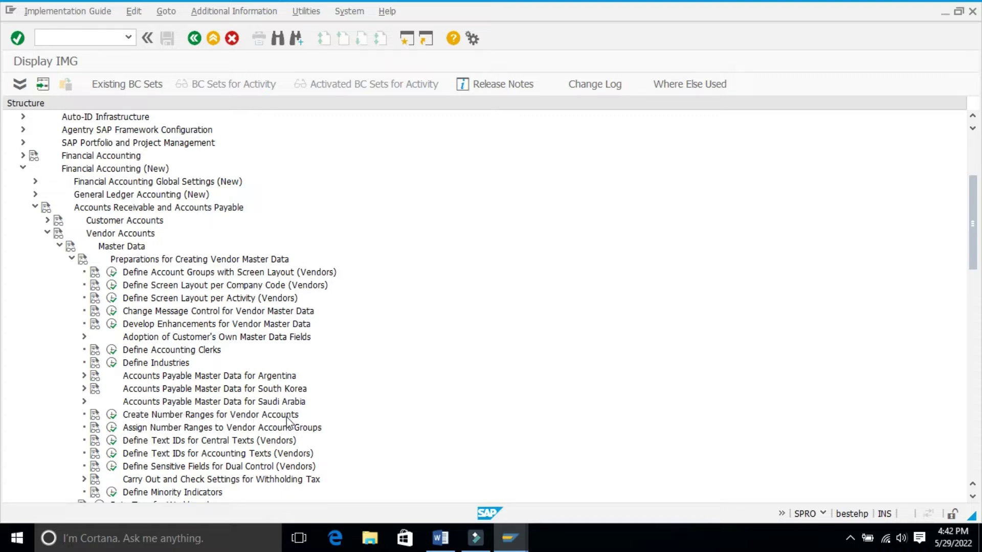
{"action": "left_click", "coordinate": [111, 415]}
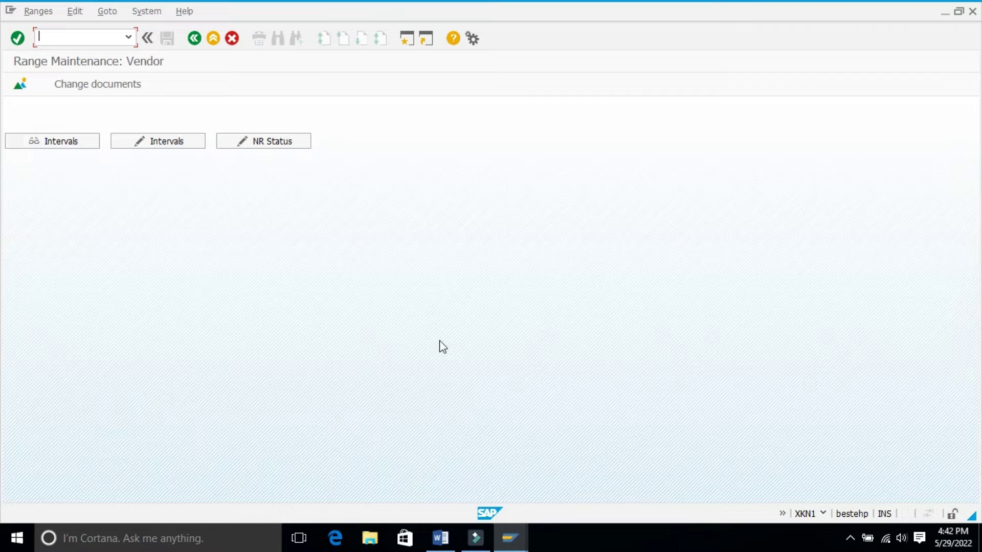
{"action": "left_click", "coordinate": [165, 141]}
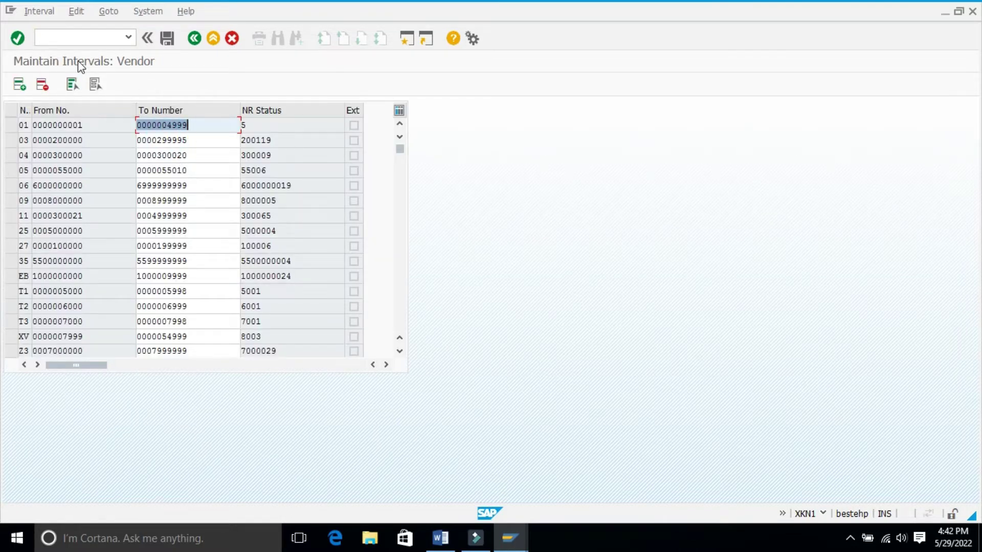
{"action": "left_click", "coordinate": [37, 15]}
{"action": "left_click", "coordinate": [60, 93]}
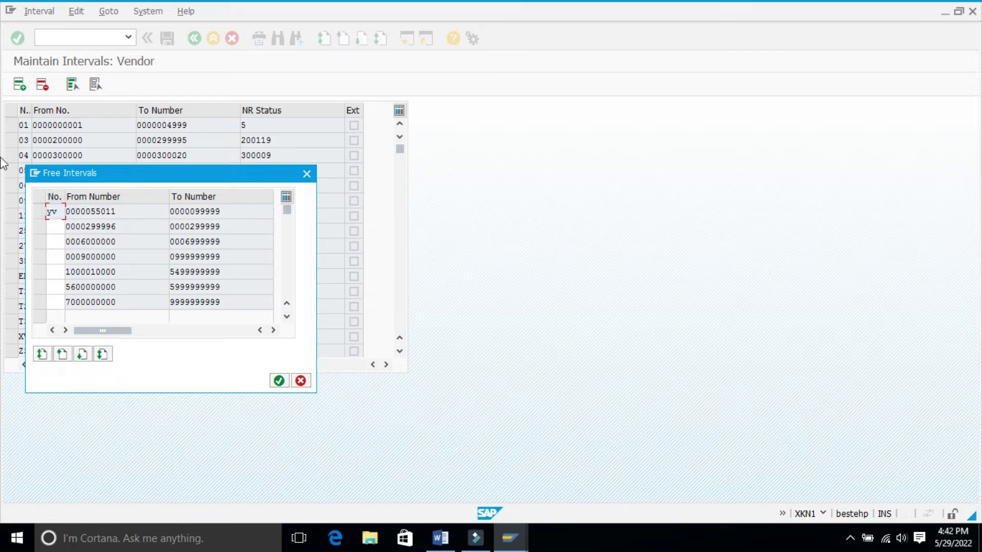
{"action": "left_click", "coordinate": [40, 211]}
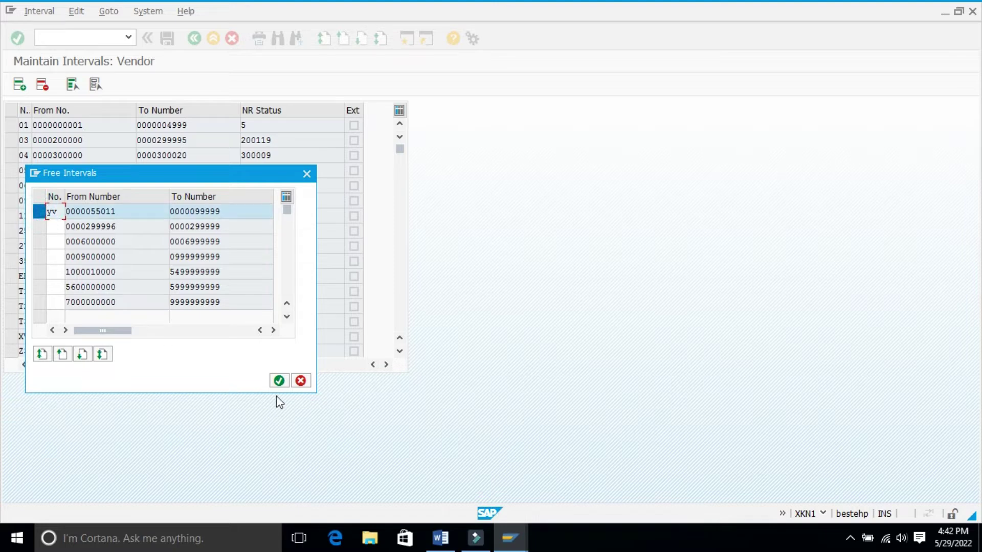
{"action": "left_click", "coordinate": [279, 380]}
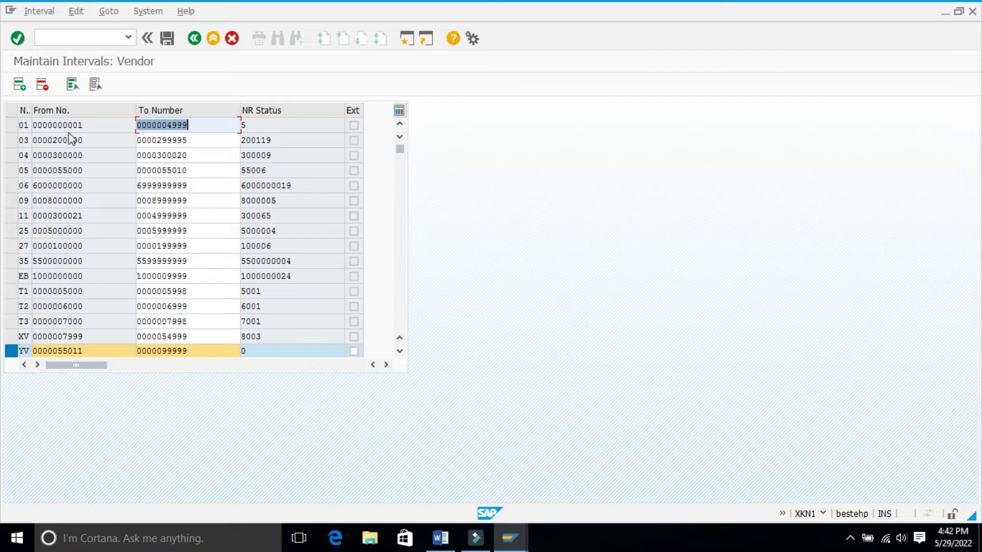
{"action": "left_click", "coordinate": [198, 349]}
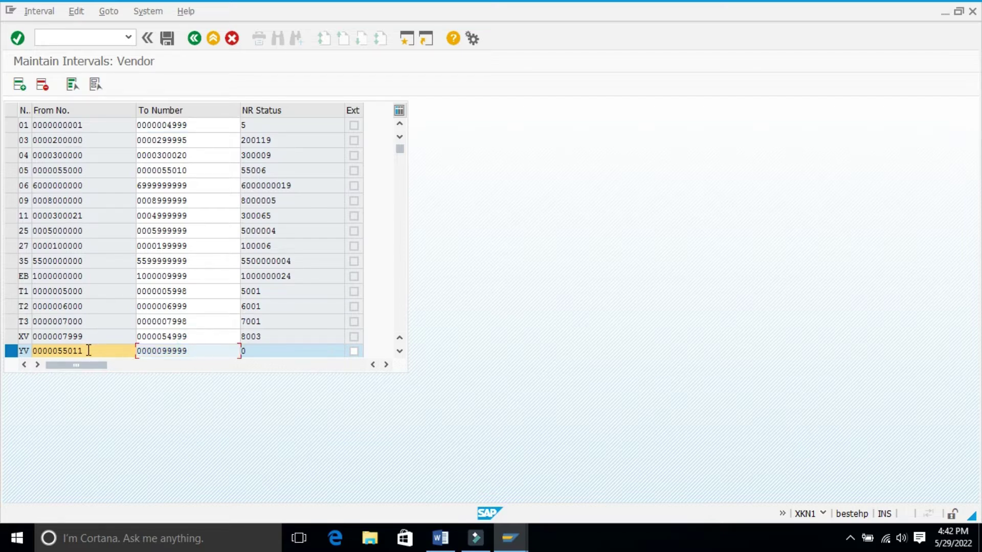
{"action": "left_click_drag", "start_coordinate": [82, 350], "coordinate": [63, 352]}
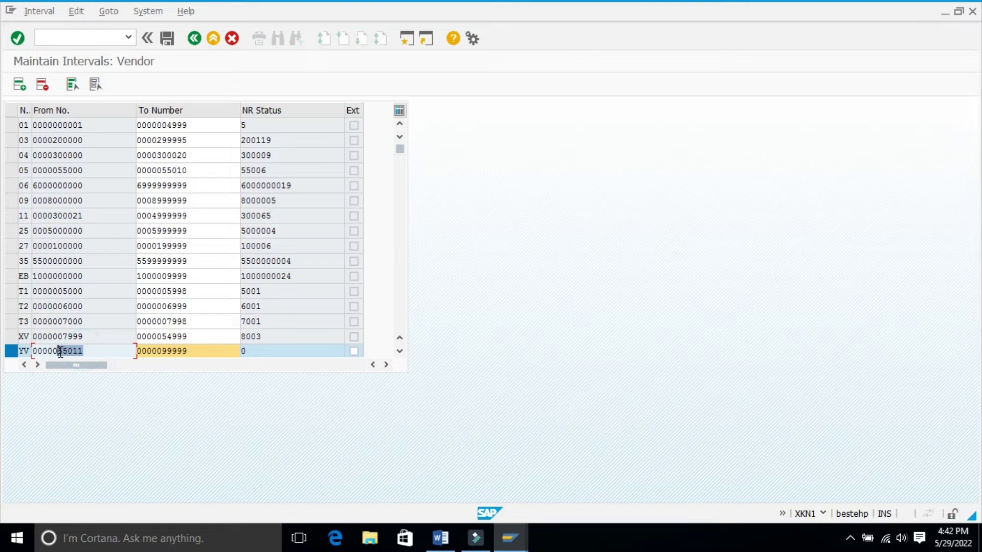
{"action": "key", "text": "Left"}
{"action": "left_click_drag", "start_coordinate": [190, 351], "coordinate": [163, 349]}
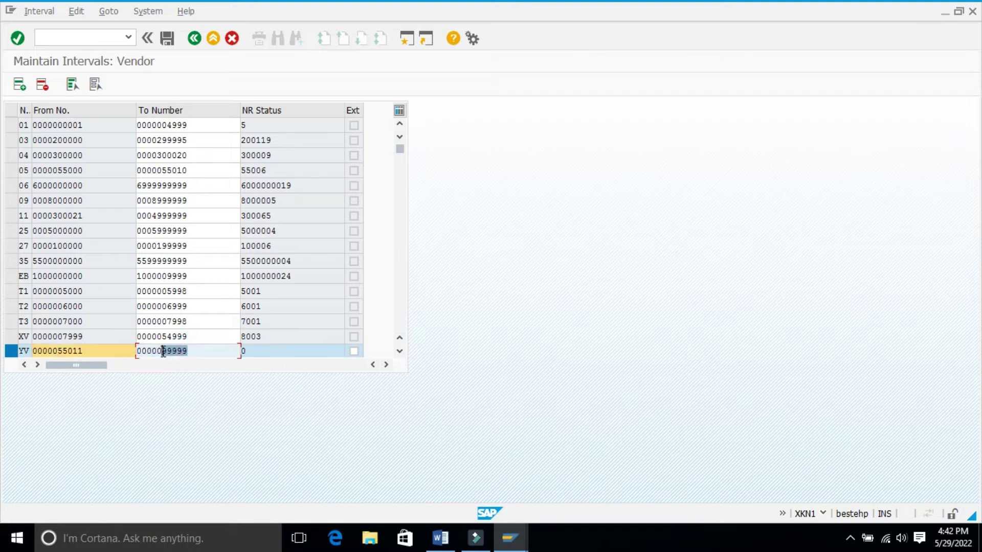
{"action": "type", "text": "55011"}
{"action": "left_click", "coordinate": [167, 351]}
{"action": "left_click_drag", "start_coordinate": [194, 351], "coordinate": [121, 355]}
{"action": "key", "text": "BackSpace"}
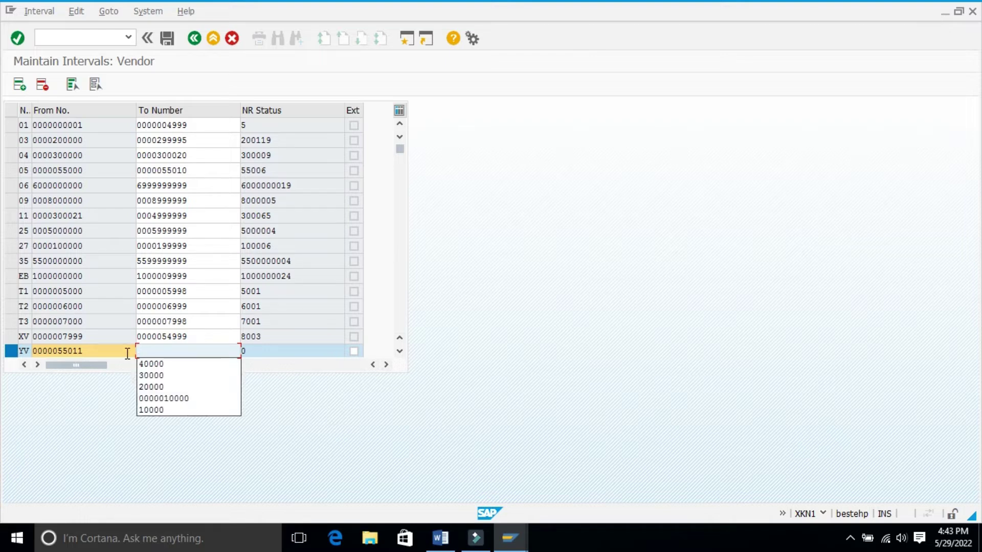
{"action": "type", "text": "56011"}
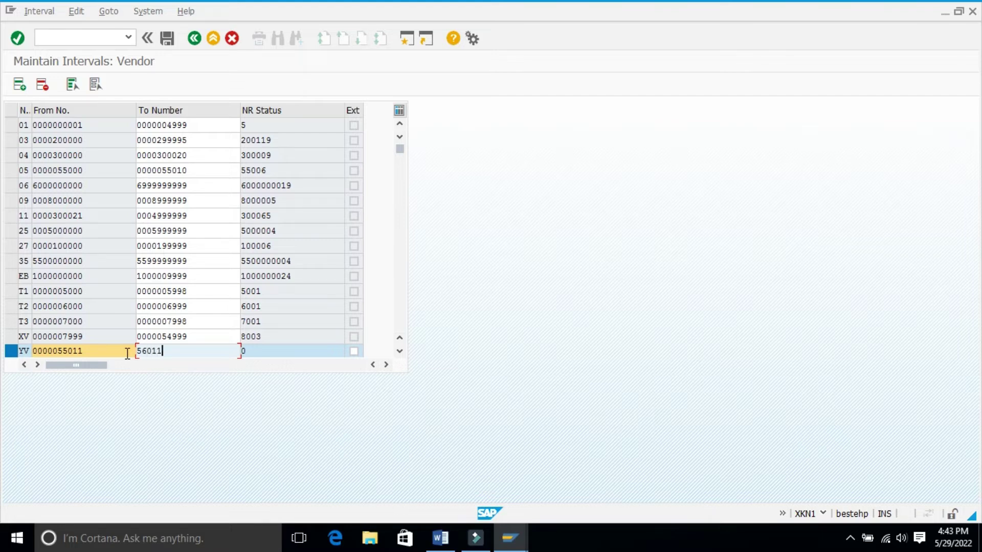
{"action": "key", "text": "Return"}
Save the YV interval, acknowledge the transport notice, and toggle external numbering for YV.
{"action": "left_click", "coordinate": [167, 39]}
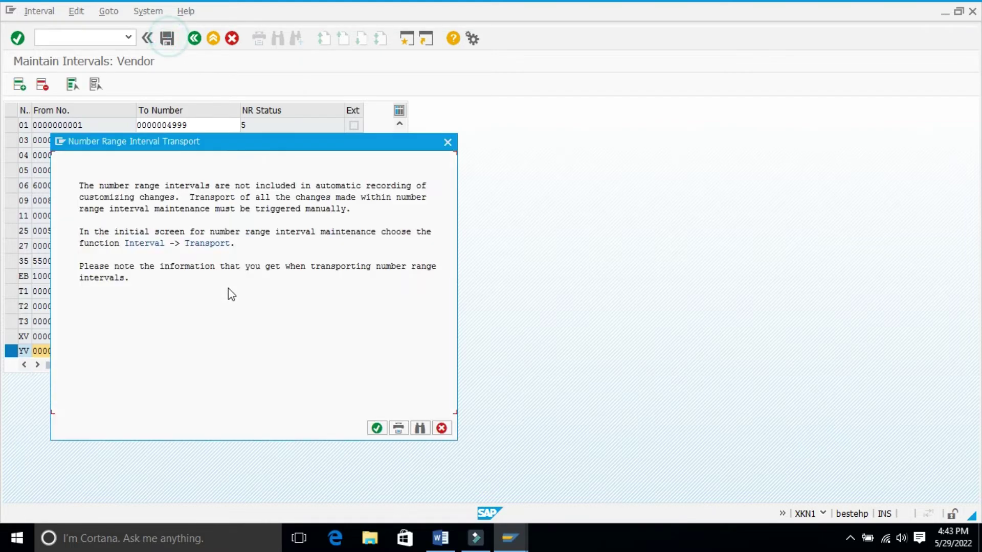
{"action": "left_click", "coordinate": [375, 428]}
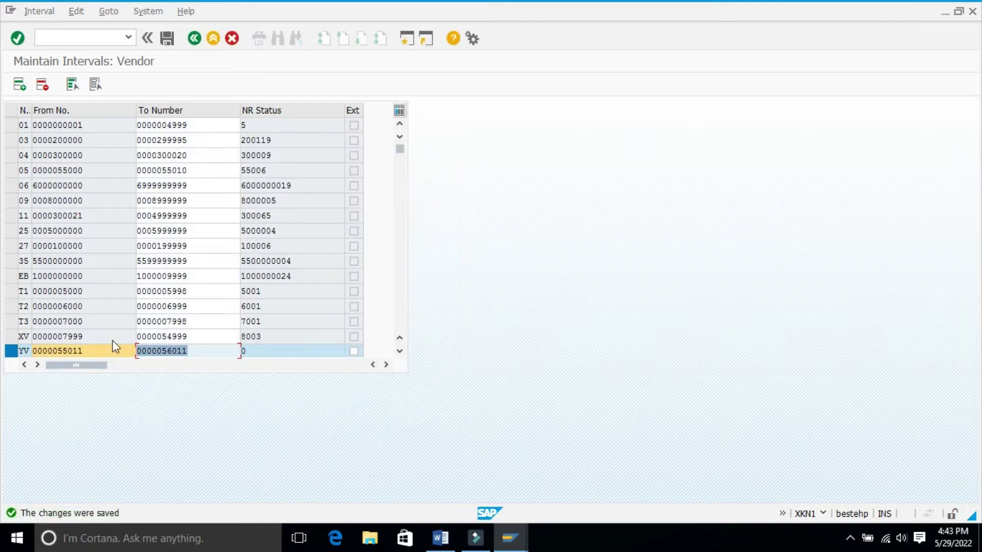
{"action": "left_click", "coordinate": [354, 351]}
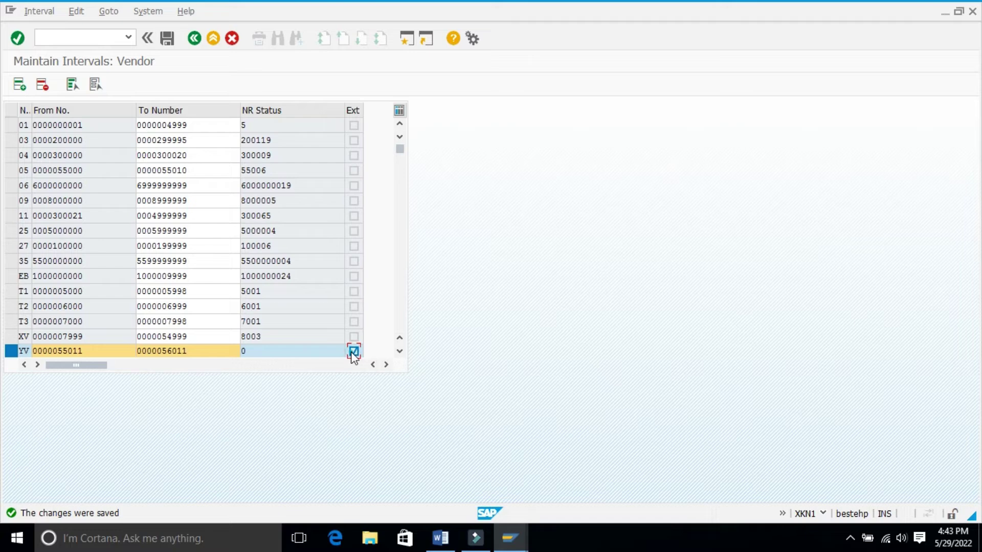
{"action": "left_click", "coordinate": [347, 408]}
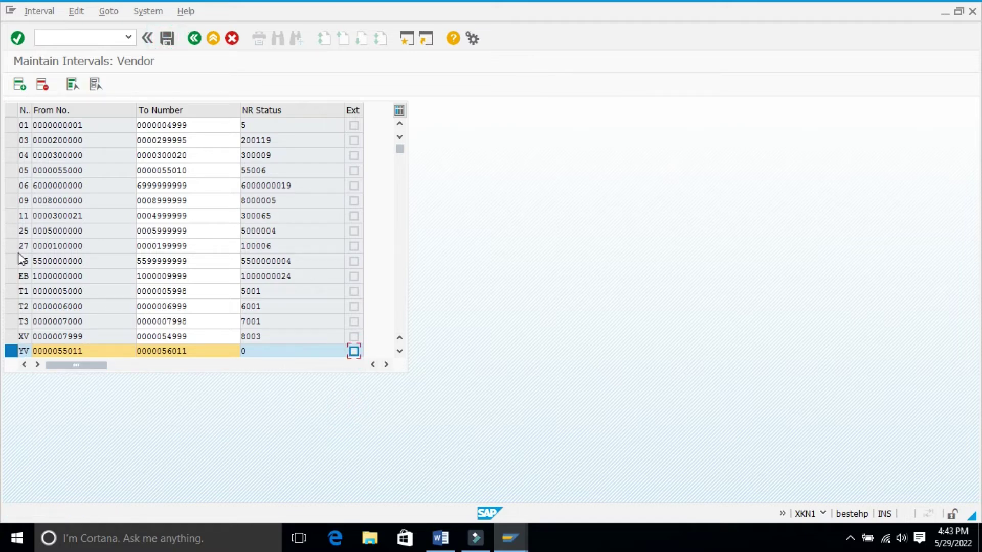
Return to the IMG tree and execute Assign Number Ranges to Vendor Account Groups.
{"action": "left_click", "coordinate": [194, 38]}
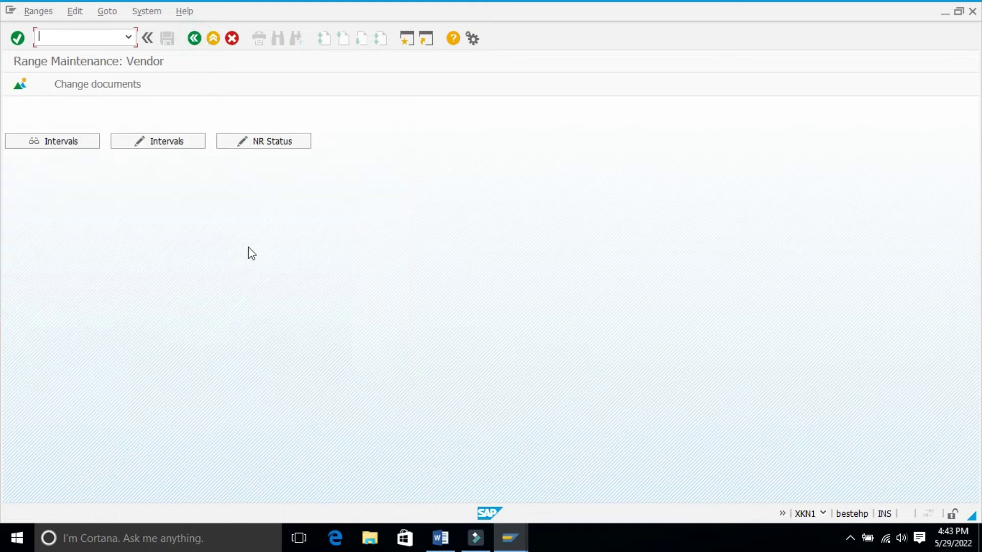
{"action": "left_click", "coordinate": [194, 39]}
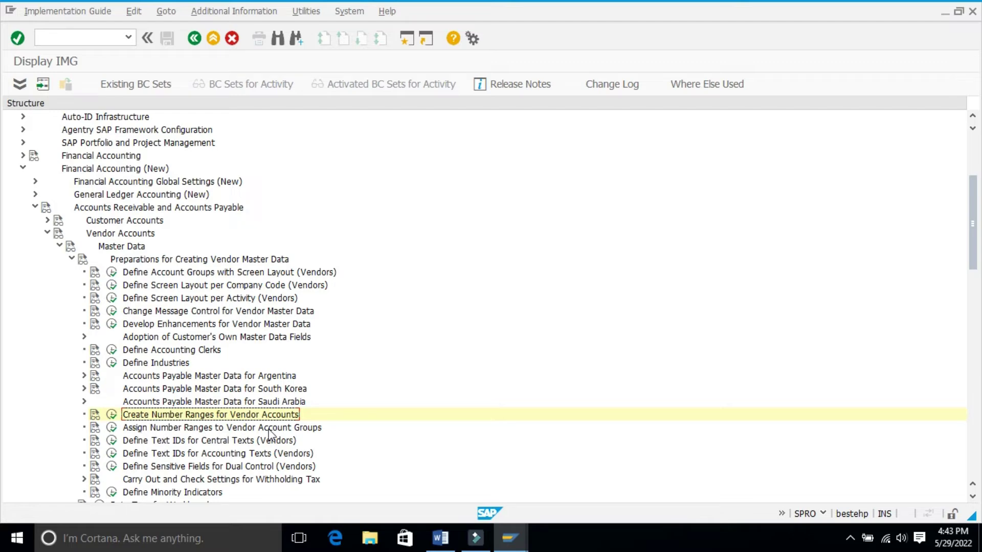
{"action": "left_click", "coordinate": [111, 415]}
{"action": "left_click", "coordinate": [195, 39]}
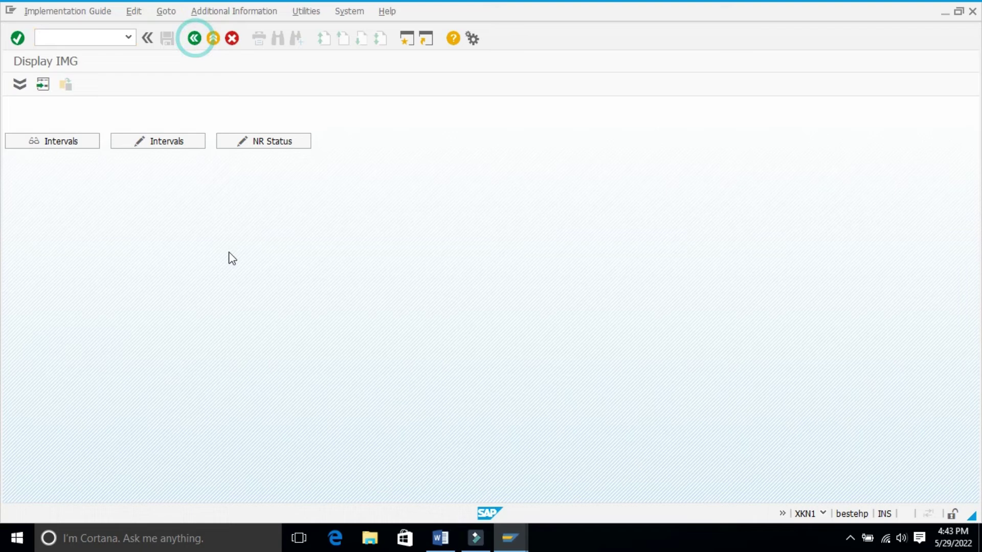
{"action": "left_click", "coordinate": [111, 429]}
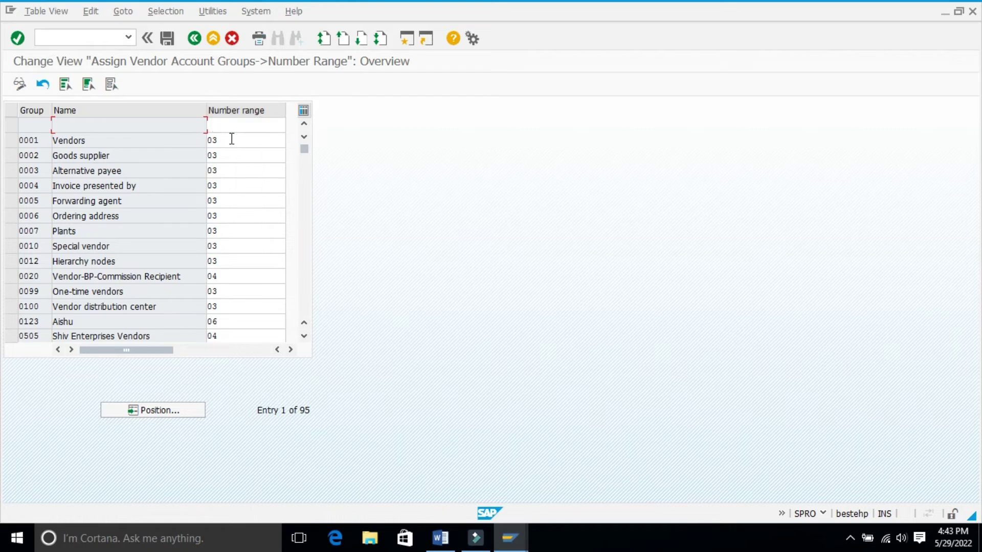
Jump to account group 9860, change its number range to YV, and save under the customizing request.
{"action": "left_click", "coordinate": [176, 407]}
{"action": "type", "text": "9860"}
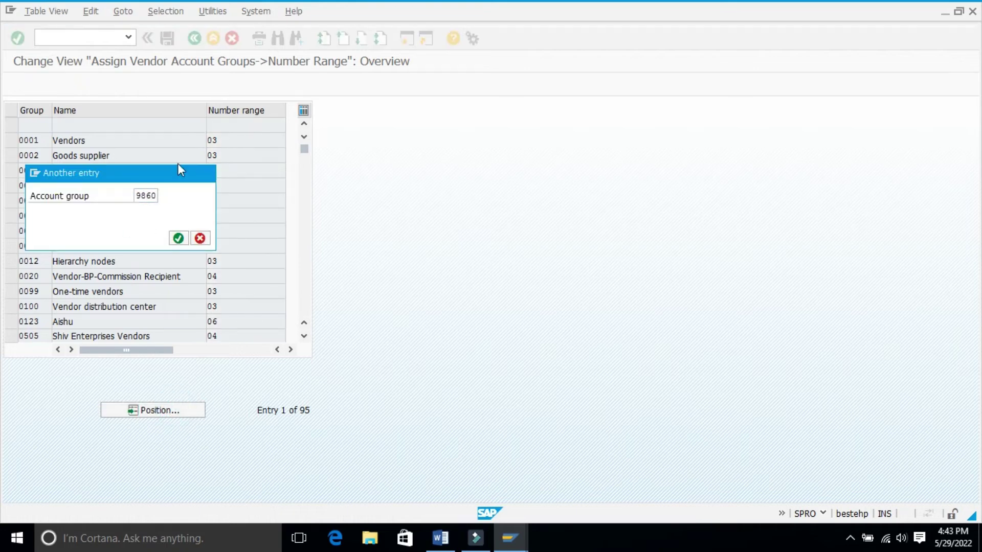
{"action": "key", "text": "Return"}
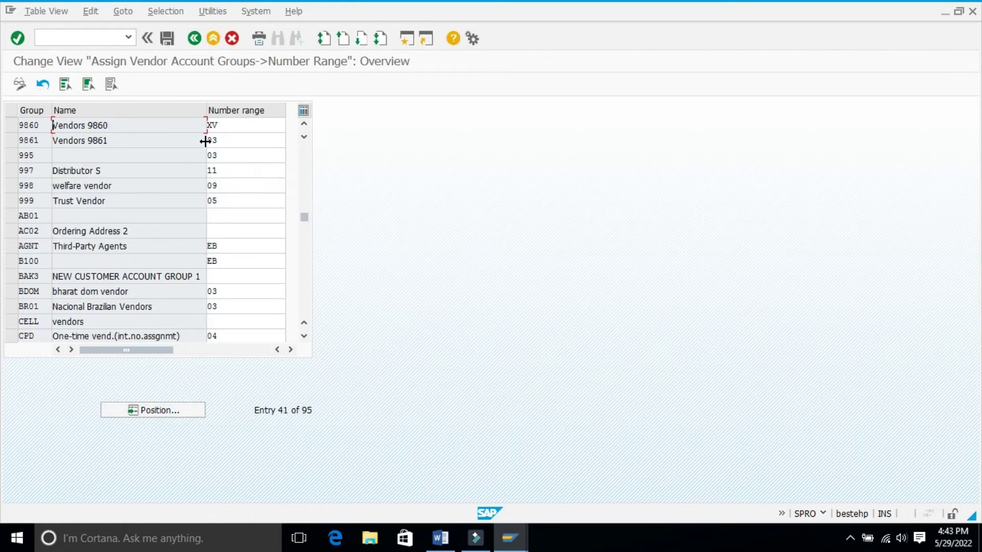
{"action": "double_click", "coordinate": [213, 125]}
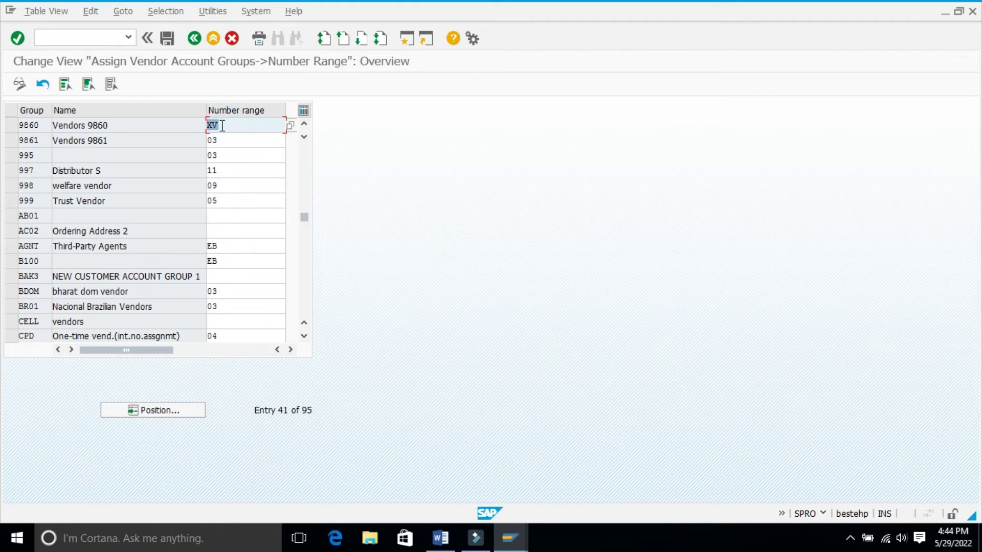
{"action": "type", "text": "yv"}
{"action": "key", "text": "Return"}
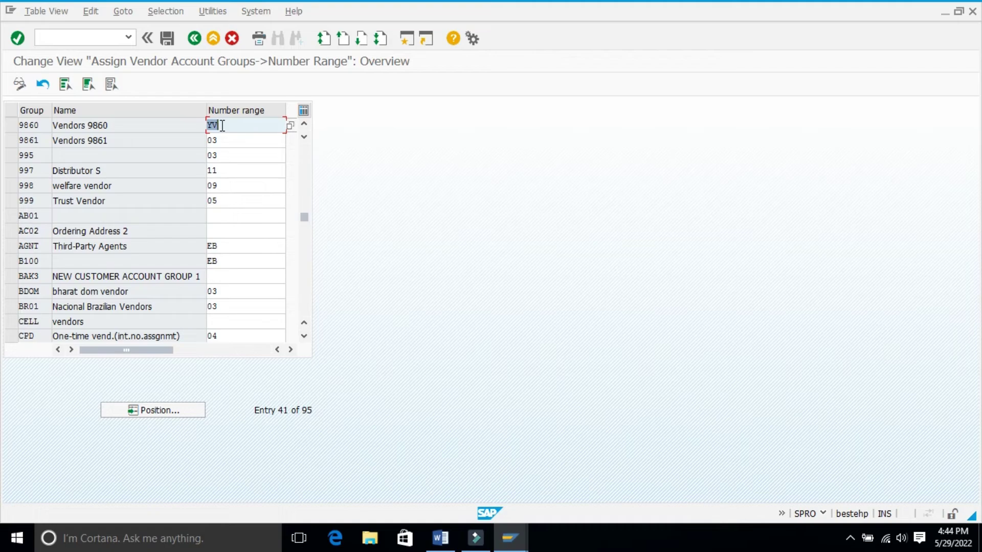
{"action": "left_click", "coordinate": [167, 38]}
{"action": "left_click", "coordinate": [172, 238]}
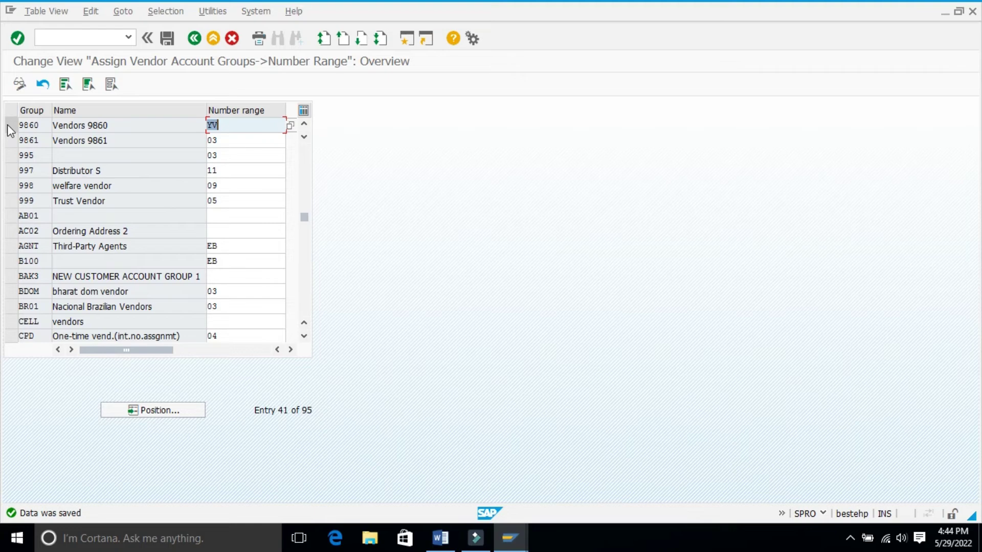
{"action": "left_click", "coordinate": [11, 125]}
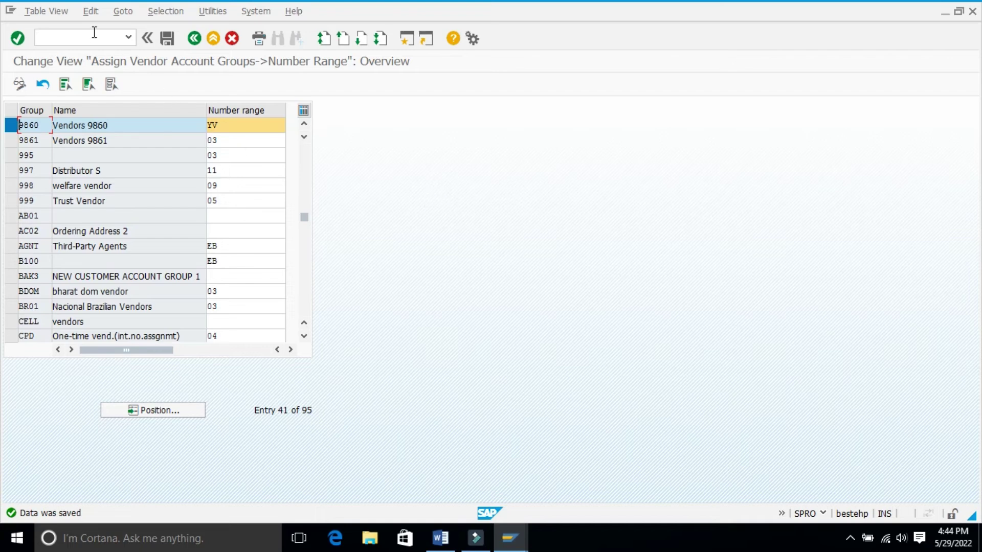
Enter transaction /nxk01 to reach the Create Vendor initial screen.
{"action": "left_click", "coordinate": [76, 35]}
{"action": "type", "text": "/xk01"}
{"action": "key", "text": "Return"}
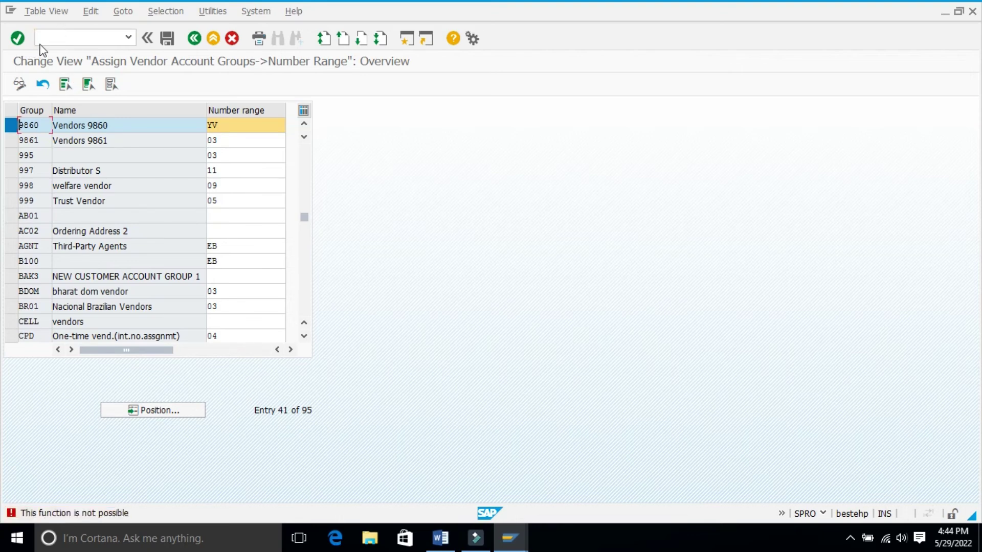
{"action": "left_click", "coordinate": [49, 37]}
Fill company code, purchasing organization and account group with 9860 from the input history.
{"action": "key", "text": "Return"}
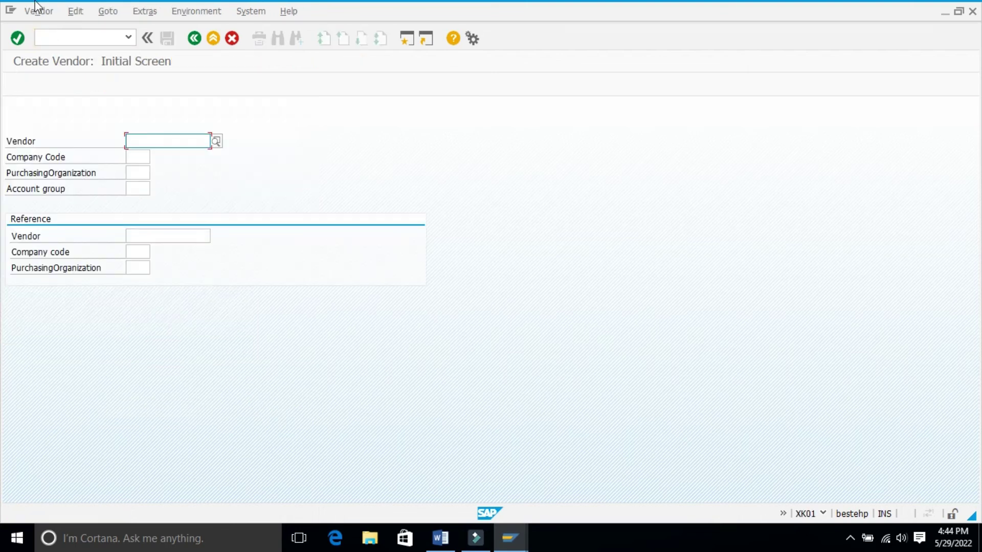
{"action": "key", "text": "Tab"}
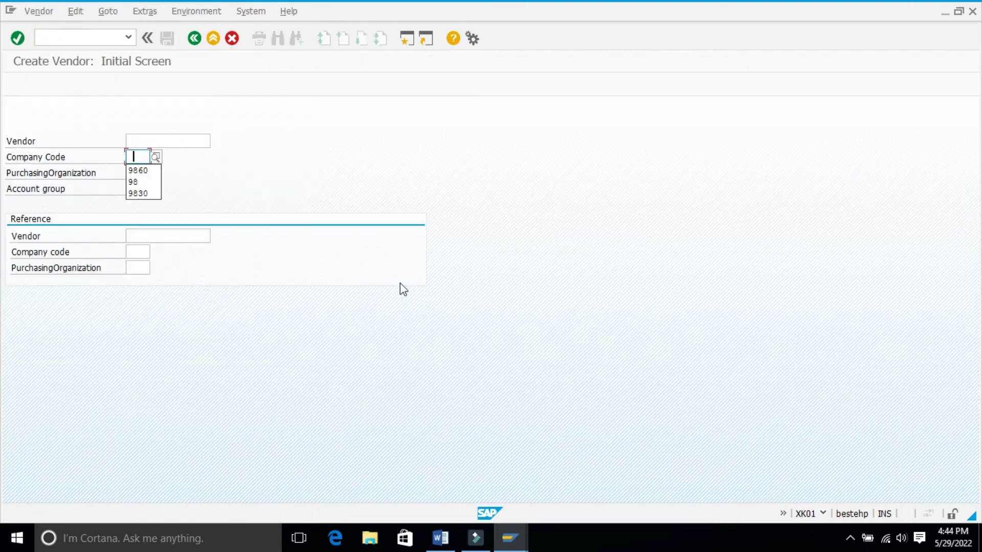
{"action": "left_click", "coordinate": [138, 172]}
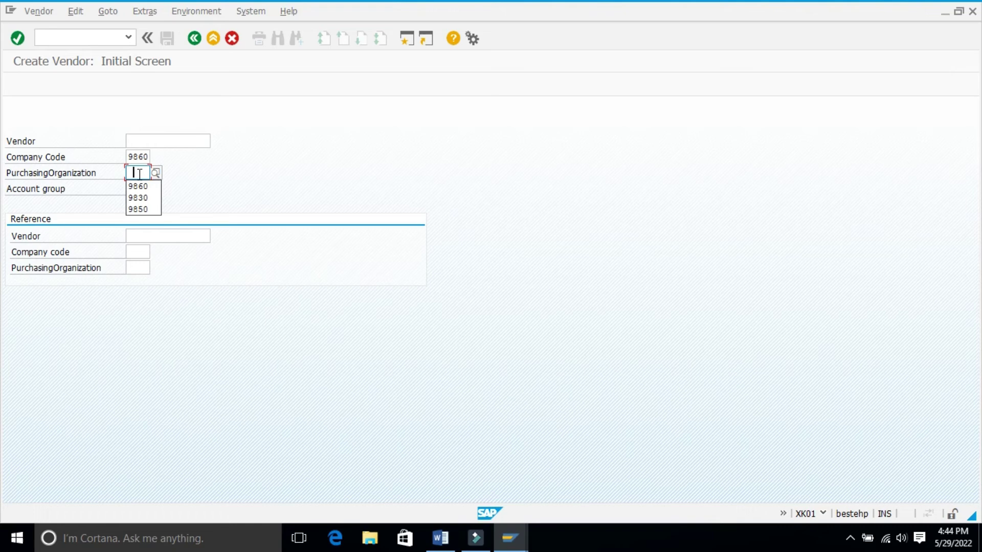
{"action": "left_click", "coordinate": [136, 184]}
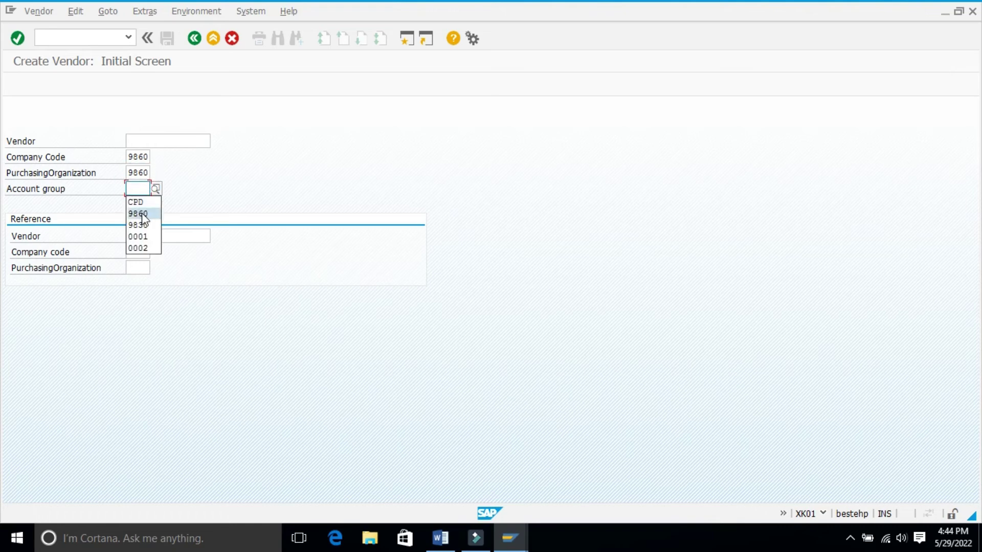
{"action": "left_click", "coordinate": [142, 212]}
On the address screen, set the title to Company and the vendor name to 'fcssfd'.
{"action": "key", "text": "Return"}
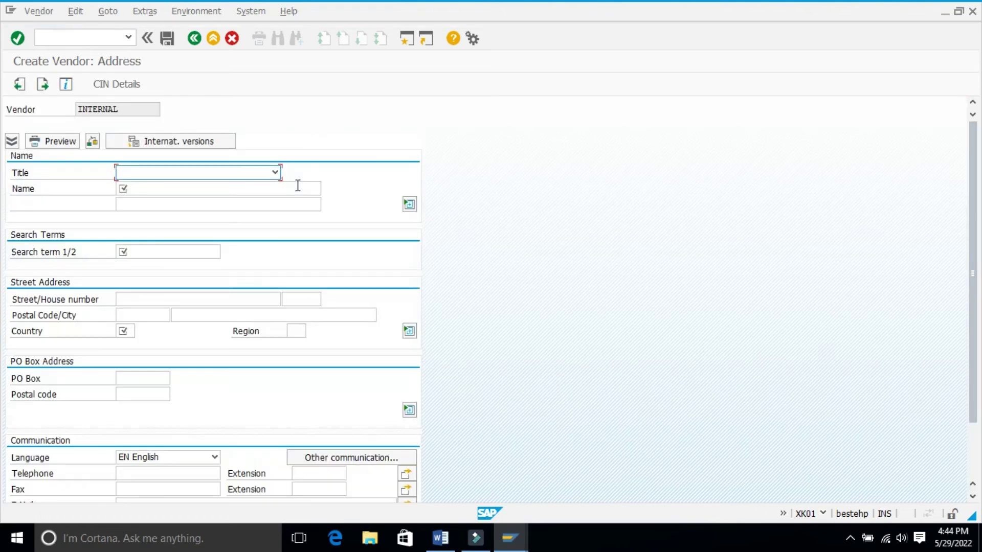
{"action": "left_click", "coordinate": [298, 186]}
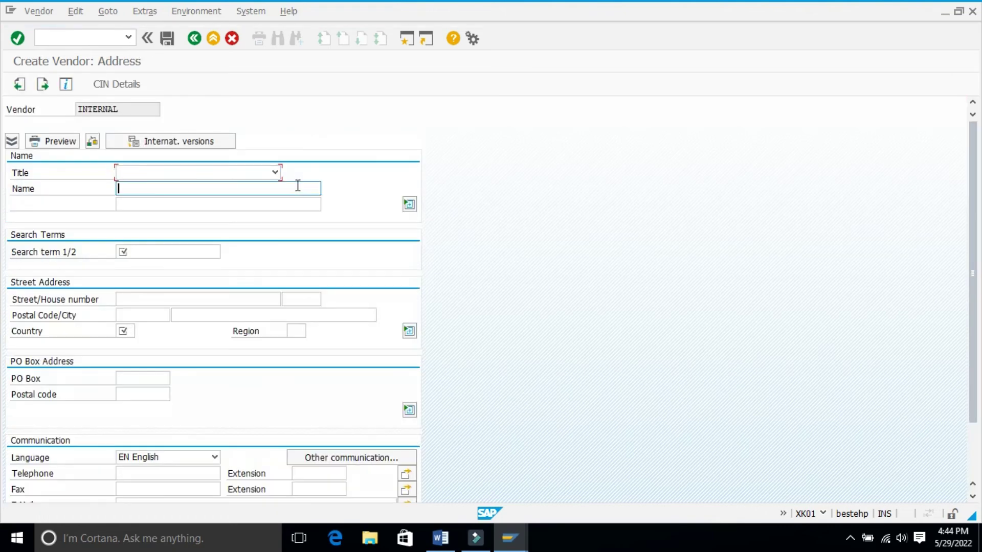
{"action": "left_click", "coordinate": [261, 171]}
{"action": "left_click", "coordinate": [204, 184]}
{"action": "left_click", "coordinate": [155, 187]}
{"action": "left_click", "coordinate": [156, 187]}
{"action": "left_click", "coordinate": [159, 200]}
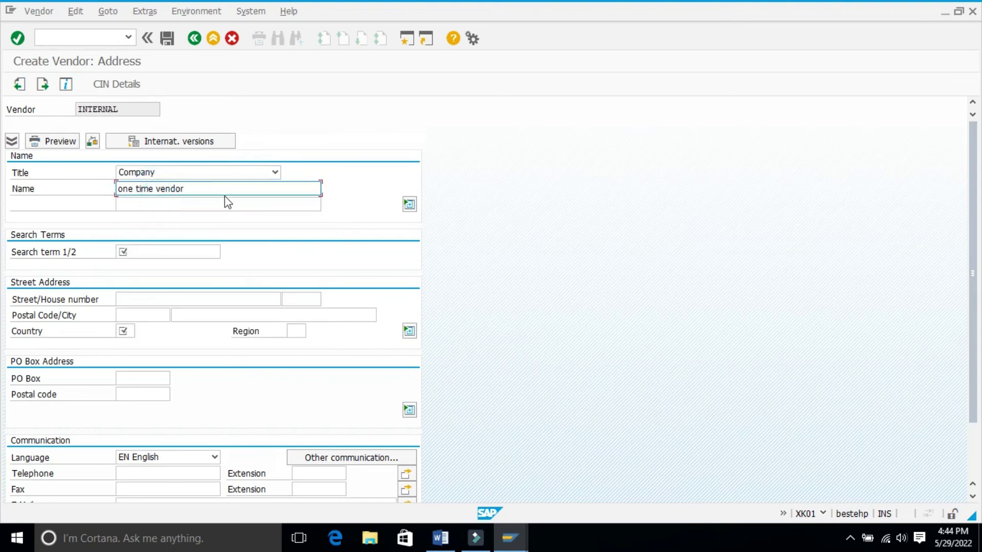
{"action": "left_click_drag", "start_coordinate": [193, 188], "coordinate": [90, 188]}
{"action": "key", "text": "BackSpace"}
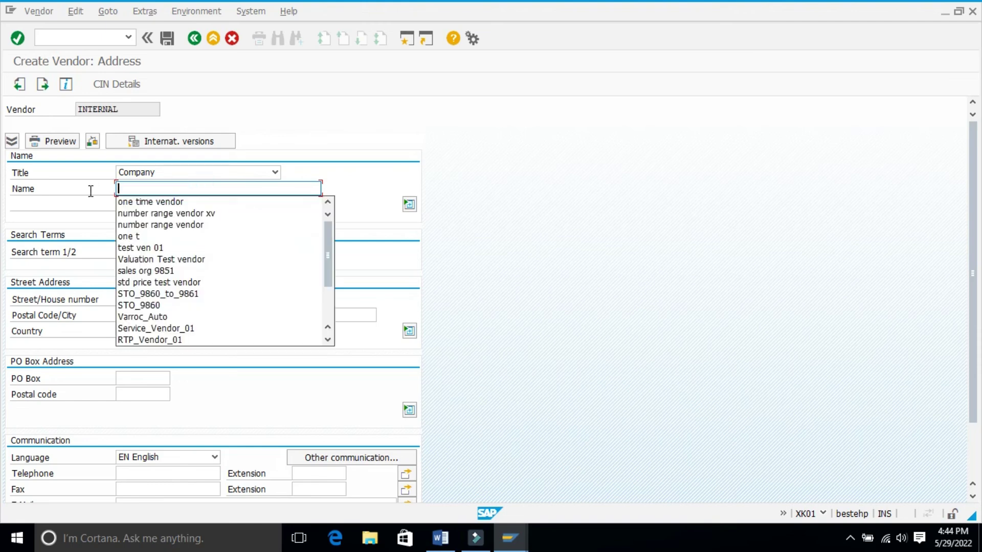
{"action": "type", "text": "fcssfd"}
Set search term Varroc and country IN, choose order currency INR, and save the vendor.
{"action": "left_click", "coordinate": [149, 251]}
{"action": "left_click", "coordinate": [134, 264]}
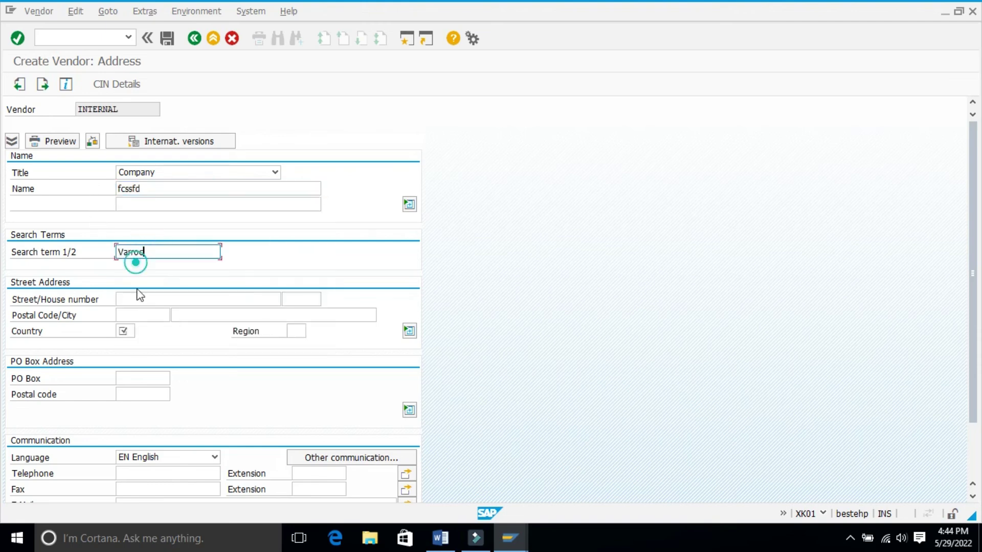
{"action": "left_click", "coordinate": [131, 332]}
{"action": "left_click", "coordinate": [130, 346]}
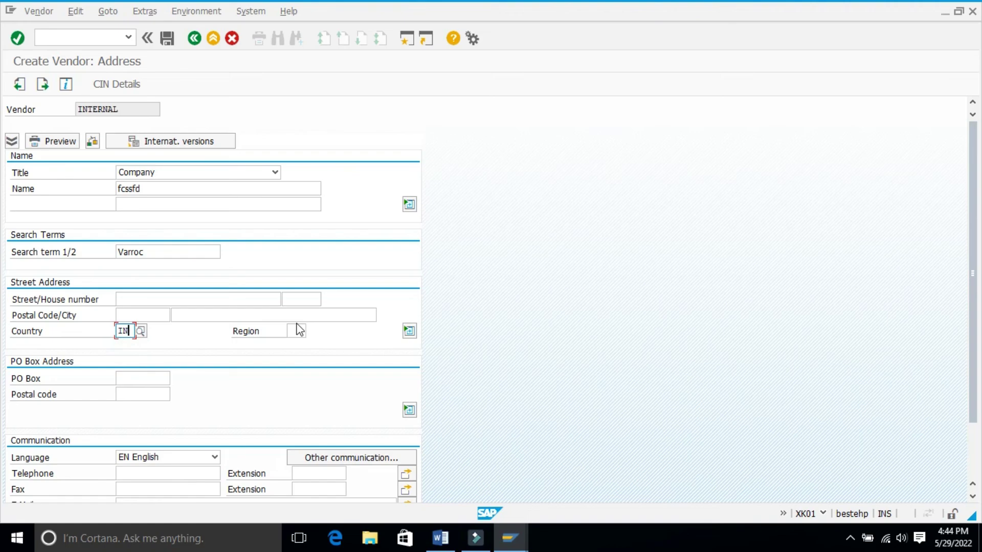
{"action": "key", "text": "Return"}
{"action": "key", "text": "Return"}
{"action": "key", "text": "Return"}
{"action": "key", "text": "Return"}
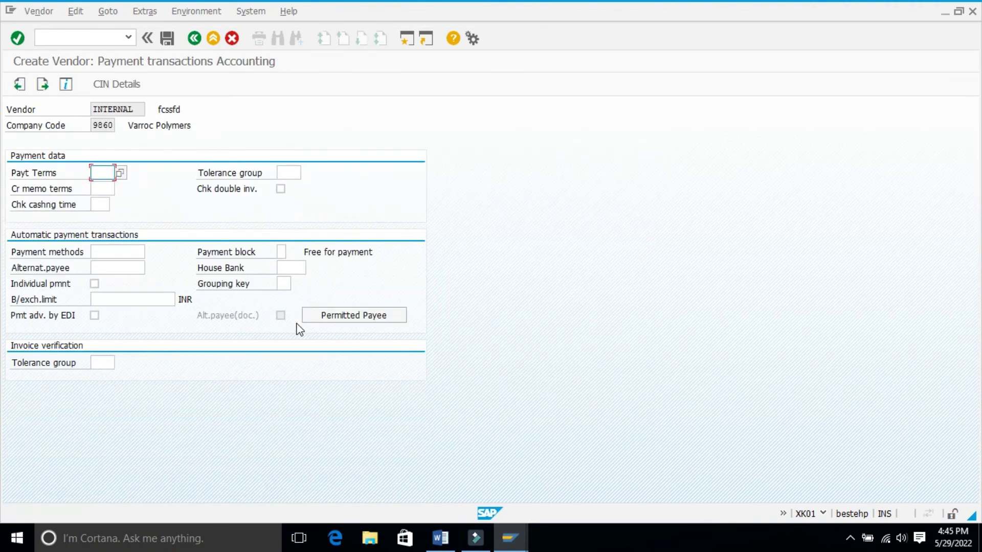
{"action": "key", "text": "Return"}
{"action": "key", "text": "Return"}
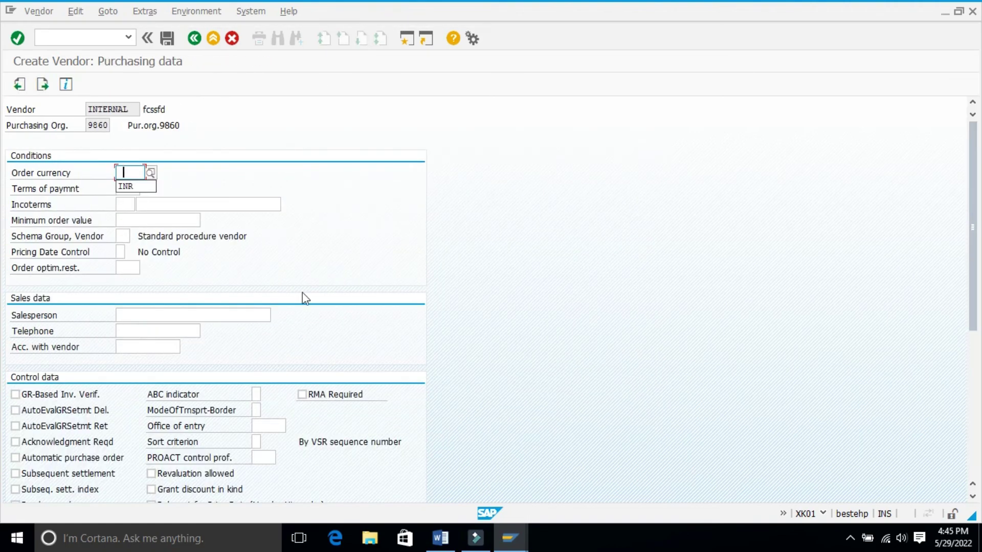
{"action": "key", "text": "Down"}
{"action": "key", "text": "Return"}
{"action": "key", "text": "Return"}
{"action": "key", "text": "Return"}
{"action": "key", "text": "Return"}
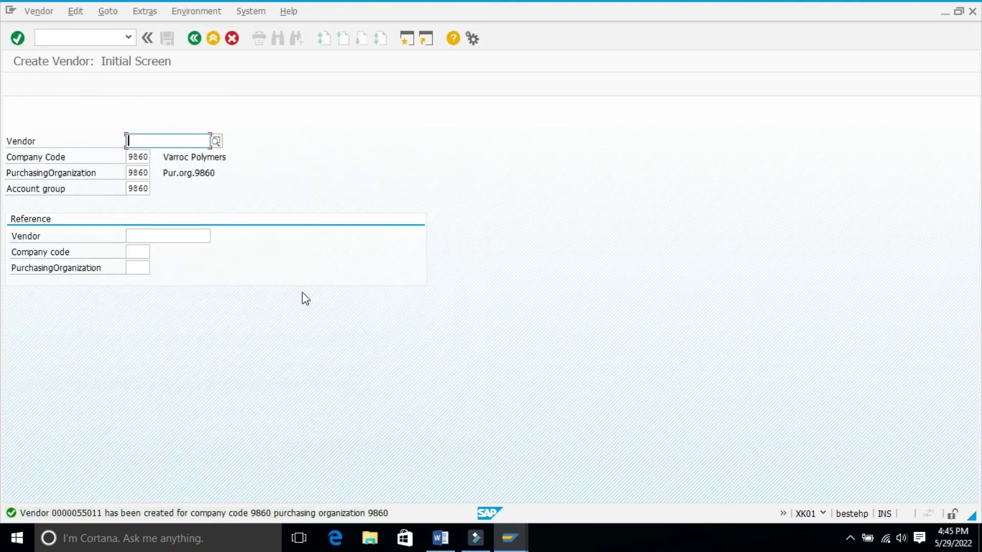
Open the full text of message F2175 and briefly highlight the new vendor number in it.
{"action": "double_click", "coordinate": [87, 514]}
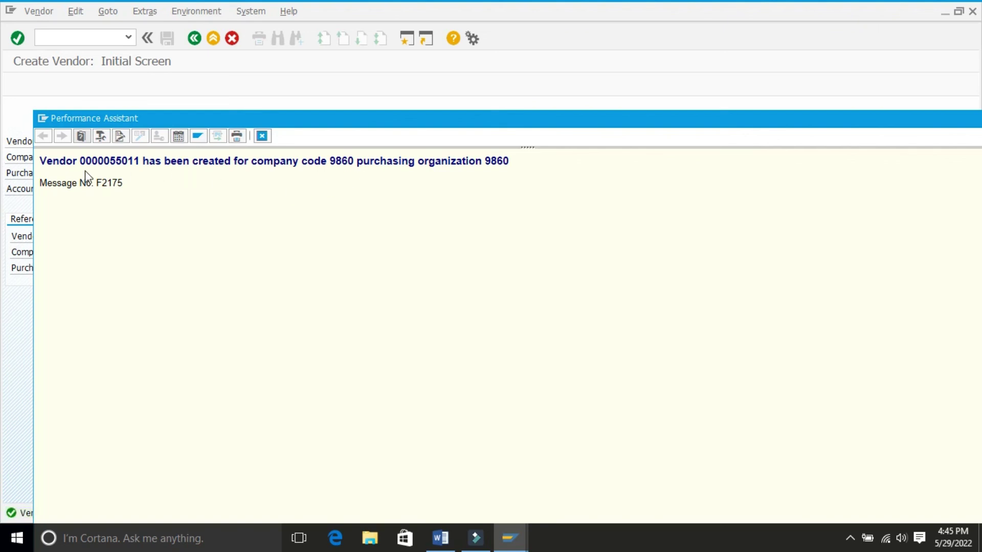
{"action": "left_click_drag", "start_coordinate": [79, 162], "coordinate": [138, 156]}
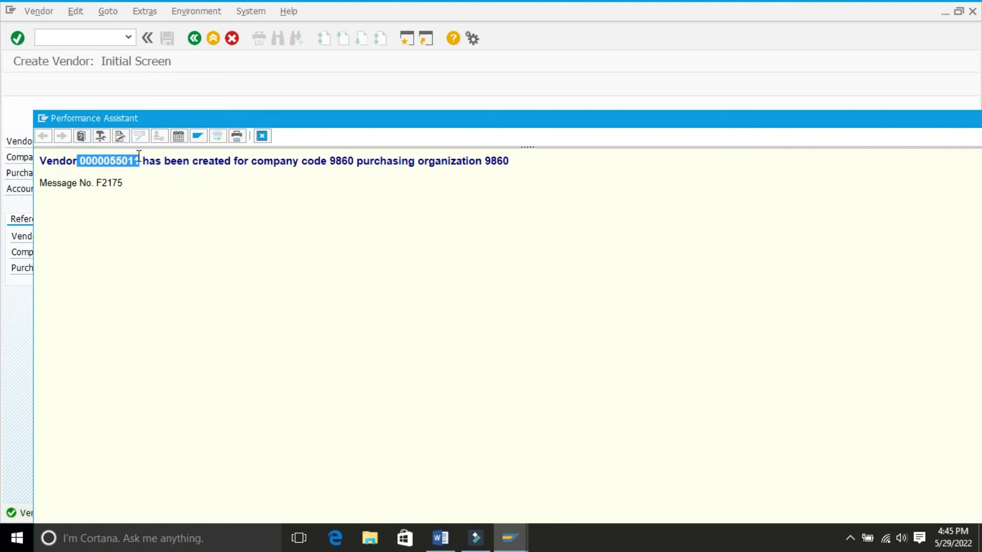
{"action": "left_click", "coordinate": [225, 229]}
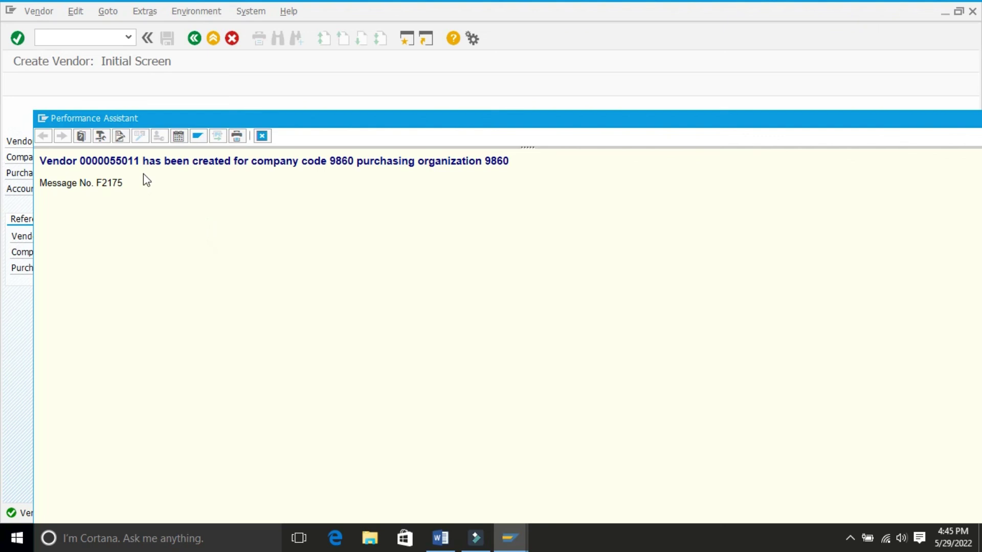